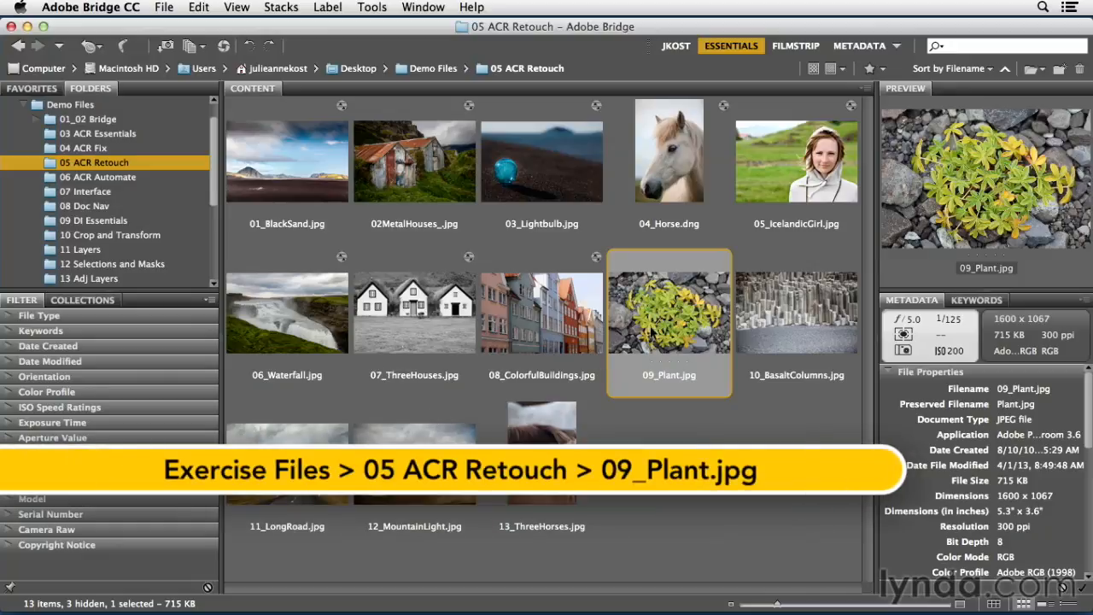
# Step: Open 09_Plant.jpg in Camera Raw and set up a new Adjustment Brush with Saturation at -100 and all other adjustments at 0
pyautogui.press('super+r')
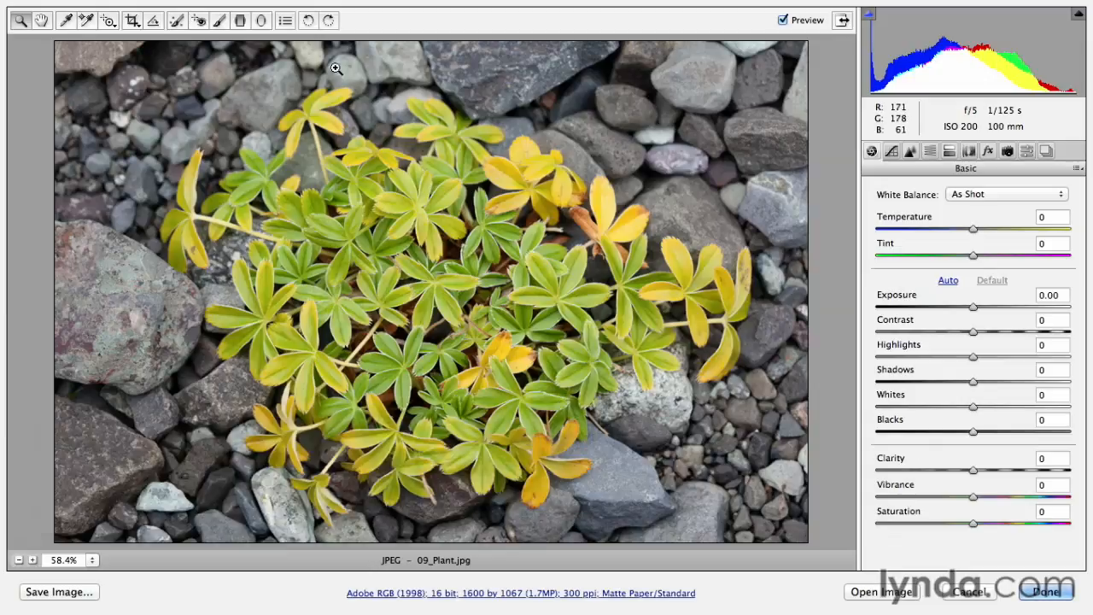
pyautogui.click(220, 22)
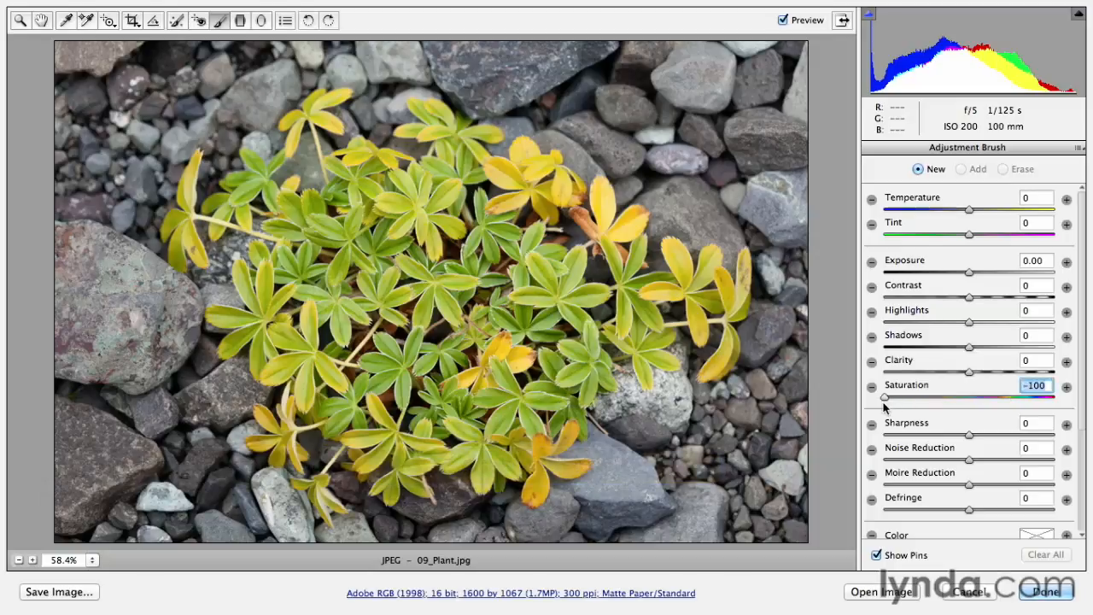
pyautogui.moveTo(971, 297); pyautogui.dragTo(989, 346)
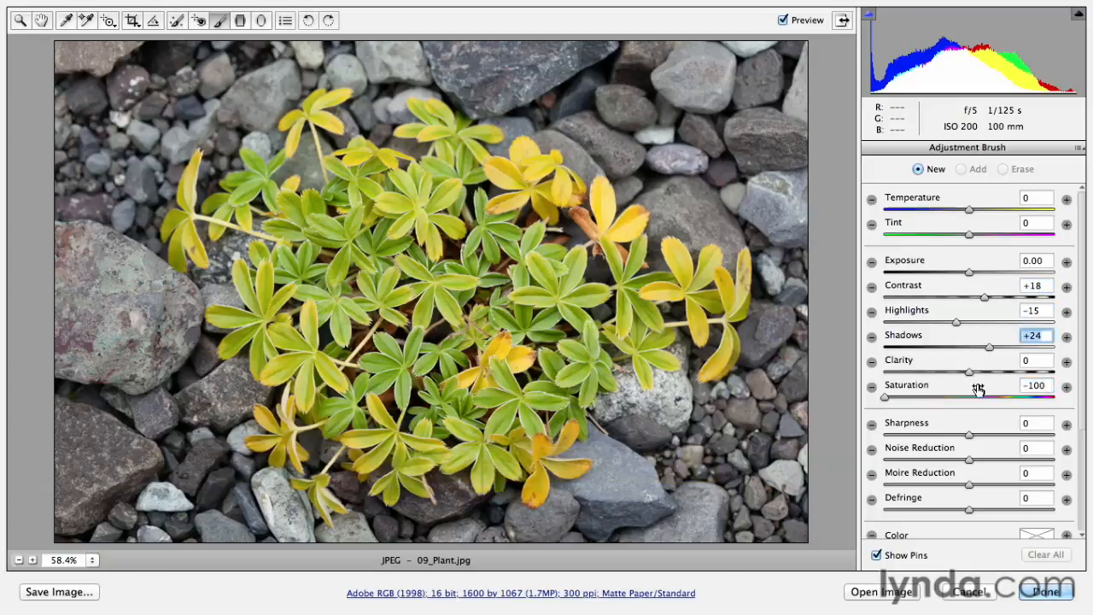
pyautogui.click(872, 390)
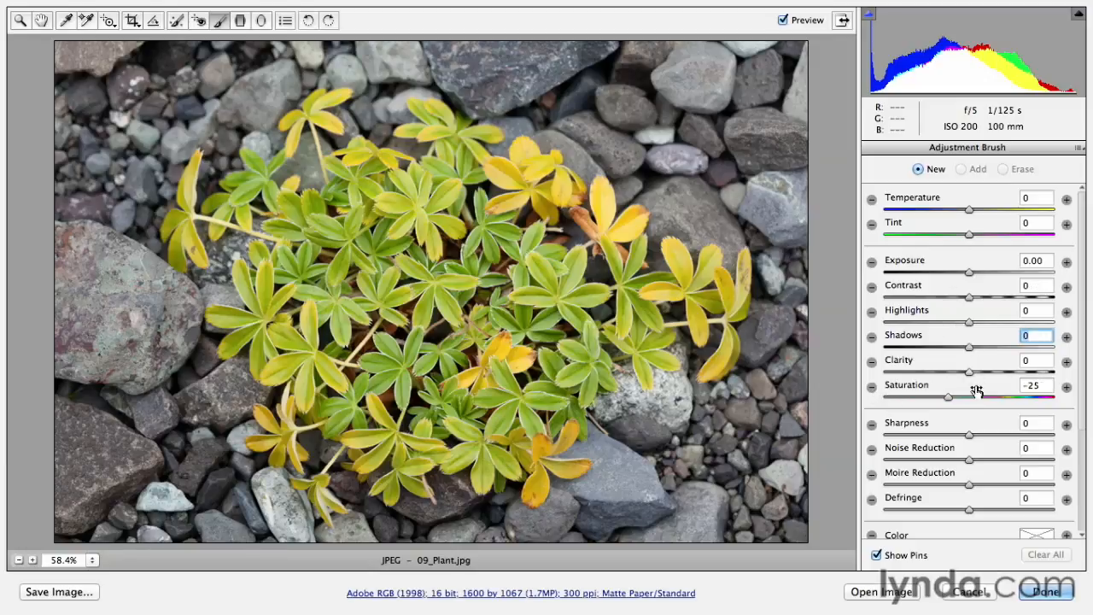
pyautogui.moveTo(947, 400); pyautogui.dragTo(894, 407)
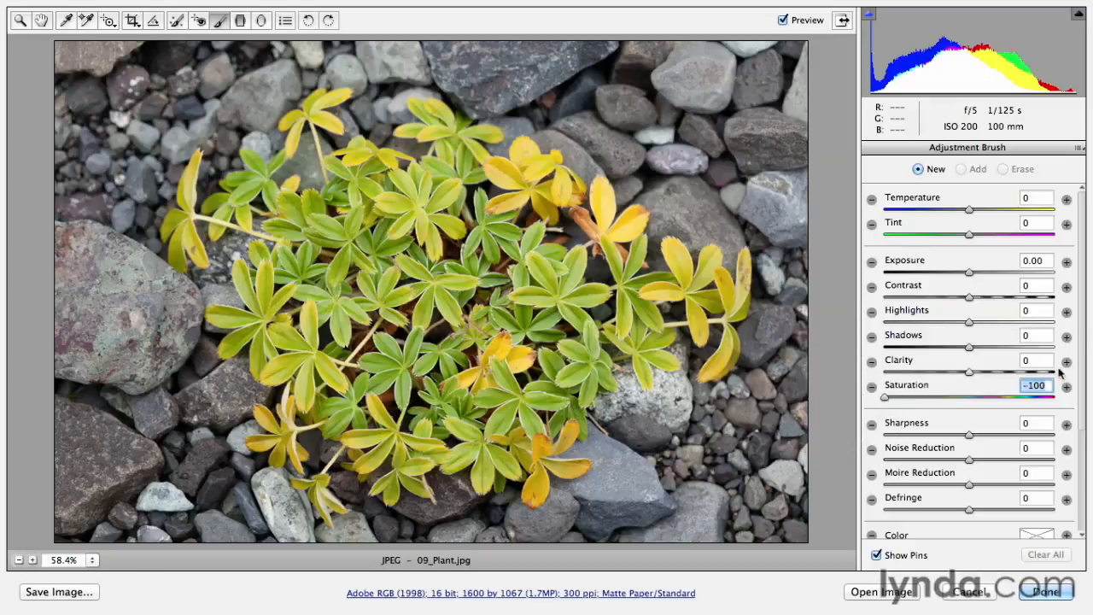
pyautogui.scroll(-5, 1083, 301)
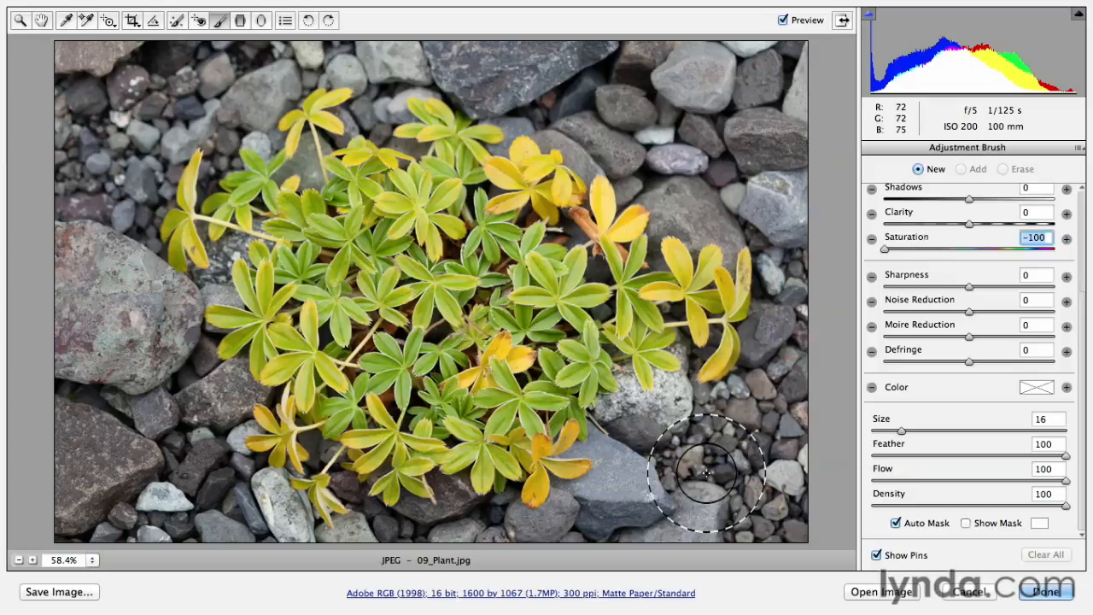
# Step: Paint the desaturation over the rocks around the plant with the size 16 brush, undoing the stroke that covers the upper-left yellow leaves
pyautogui.moveTo(758, 485)
pyautogui.mouseDown()
pyautogui.moveTo(704, 518)
pyautogui.moveTo(777, 476)
pyautogui.moveTo(789, 512)
pyautogui.moveTo(727, 531)
pyautogui.moveTo(791, 396)
pyautogui.moveTo(716, 508)
pyautogui.moveTo(638, 528)
pyautogui.moveTo(708, 458)
pyautogui.moveTo(616, 529)
pyautogui.moveTo(632, 516)
pyautogui.moveTo(704, 525)
pyautogui.moveTo(793, 515)
pyautogui.mouseUp()
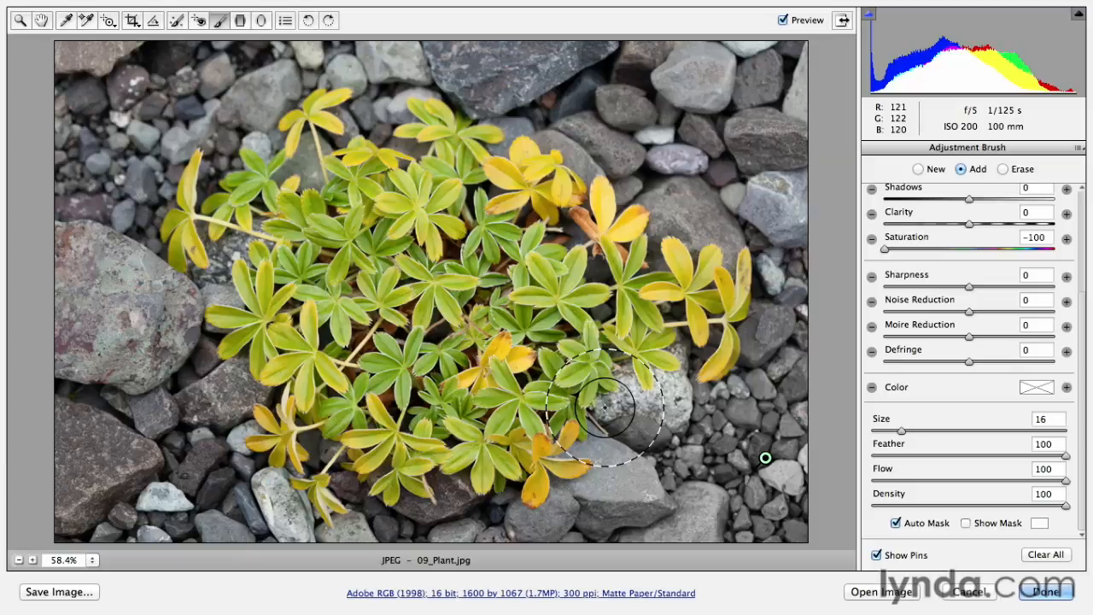
pyautogui.moveTo(605, 407)
pyautogui.mouseDown()
pyautogui.moveTo(628, 384)
pyautogui.moveTo(645, 412)
pyautogui.moveTo(677, 411)
pyautogui.moveTo(698, 380)
pyautogui.moveTo(688, 350)
pyautogui.moveTo(681, 405)
pyautogui.moveTo(754, 400)
pyautogui.moveTo(762, 386)
pyautogui.moveTo(748, 328)
pyautogui.moveTo(760, 323)
pyautogui.moveTo(767, 287)
pyautogui.moveTo(772, 310)
pyautogui.moveTo(795, 296)
pyautogui.moveTo(773, 231)
pyautogui.moveTo(744, 221)
pyautogui.moveTo(726, 250)
pyautogui.moveTo(721, 230)
pyautogui.moveTo(687, 235)
pyautogui.moveTo(632, 186)
pyautogui.moveTo(623, 202)
pyautogui.moveTo(621, 173)
pyautogui.moveTo(596, 159)
pyautogui.moveTo(589, 170)
pyautogui.moveTo(540, 127)
pyautogui.moveTo(524, 121)
pyautogui.moveTo(503, 147)
pyautogui.moveTo(508, 120)
pyautogui.moveTo(473, 110)
pyautogui.mouseUp()
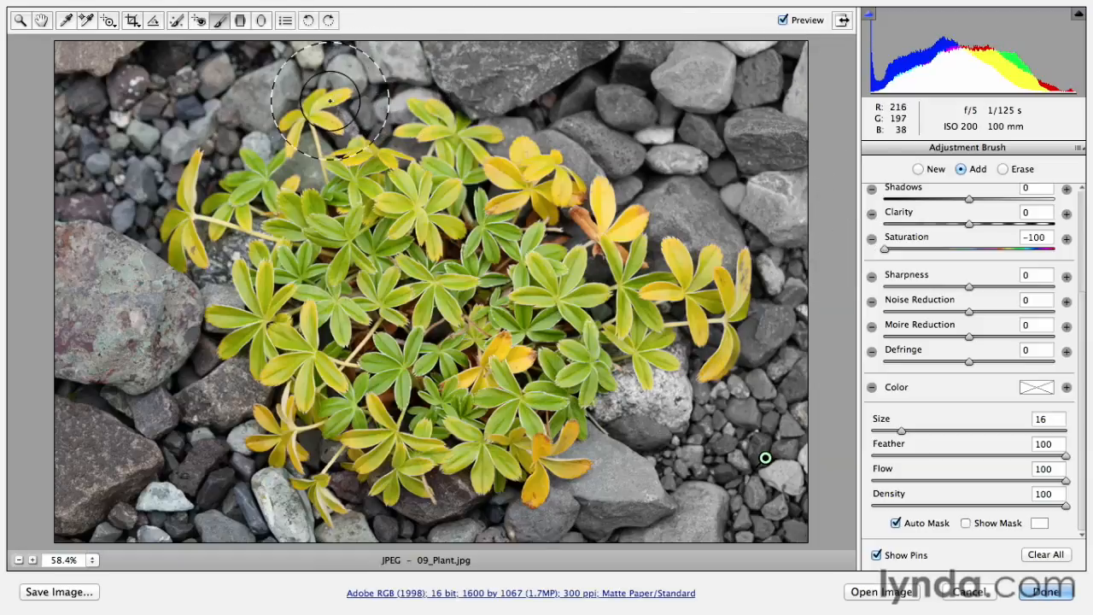
pyautogui.moveTo(325, 101)
pyautogui.mouseDown()
pyautogui.moveTo(298, 120)
pyautogui.moveTo(350, 95)
pyautogui.moveTo(307, 96)
pyautogui.moveTo(305, 115)
pyautogui.moveTo(333, 127)
pyautogui.mouseUp()
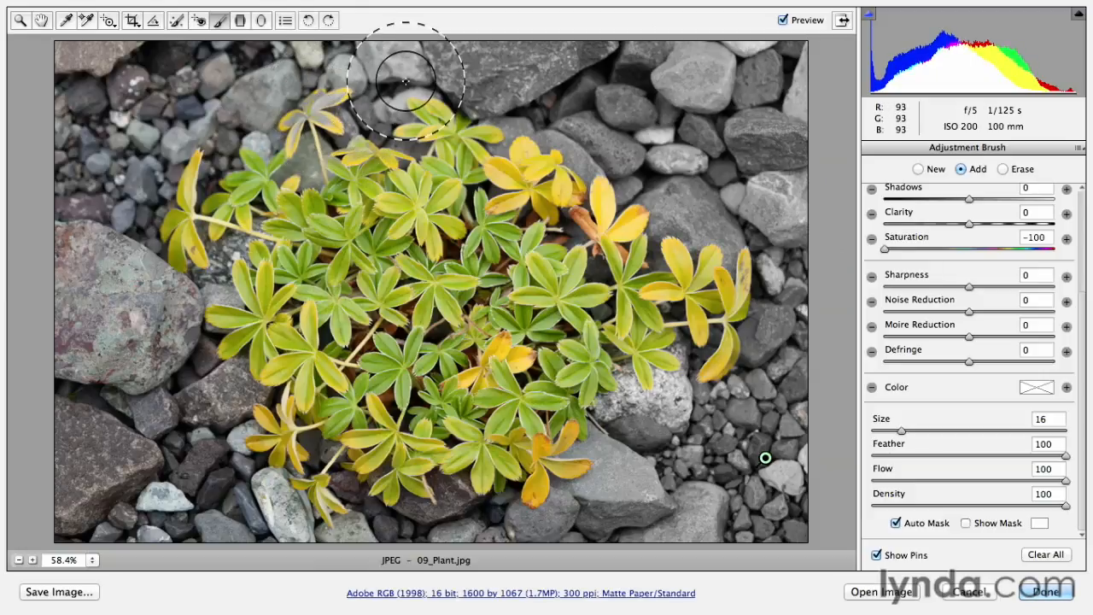
pyautogui.press('super+z')
pyautogui.moveTo(410, 80)
pyautogui.mouseDown()
pyautogui.moveTo(321, 67)
pyautogui.moveTo(339, 61)
pyautogui.moveTo(55, 86)
pyautogui.moveTo(79, 218)
pyautogui.moveTo(145, 88)
pyautogui.moveTo(101, 213)
pyautogui.moveTo(161, 103)
pyautogui.moveTo(215, 101)
pyautogui.moveTo(221, 135)
pyautogui.moveTo(221, 147)
pyautogui.moveTo(153, 113)
pyautogui.moveTo(93, 287)
pyautogui.moveTo(111, 389)
pyautogui.moveTo(75, 391)
pyautogui.moveTo(73, 235)
pyautogui.moveTo(128, 432)
pyautogui.moveTo(181, 475)
pyautogui.moveTo(152, 377)
pyautogui.moveTo(192, 485)
pyautogui.moveTo(154, 365)
pyautogui.moveTo(167, 324)
pyautogui.moveTo(227, 259)
pyautogui.moveTo(171, 292)
pyautogui.moveTo(193, 294)
pyautogui.moveTo(104, 265)
pyautogui.moveTo(76, 228)
pyautogui.moveTo(201, 405)
pyautogui.moveTo(224, 386)
pyautogui.moveTo(237, 474)
pyautogui.moveTo(278, 535)
pyautogui.moveTo(271, 516)
pyautogui.moveTo(346, 544)
pyautogui.moveTo(371, 532)
pyautogui.moveTo(353, 483)
pyautogui.moveTo(358, 504)
pyautogui.moveTo(463, 514)
pyautogui.moveTo(456, 492)
pyautogui.moveTo(564, 534)
pyautogui.moveTo(798, 522)
pyautogui.mouseUp()
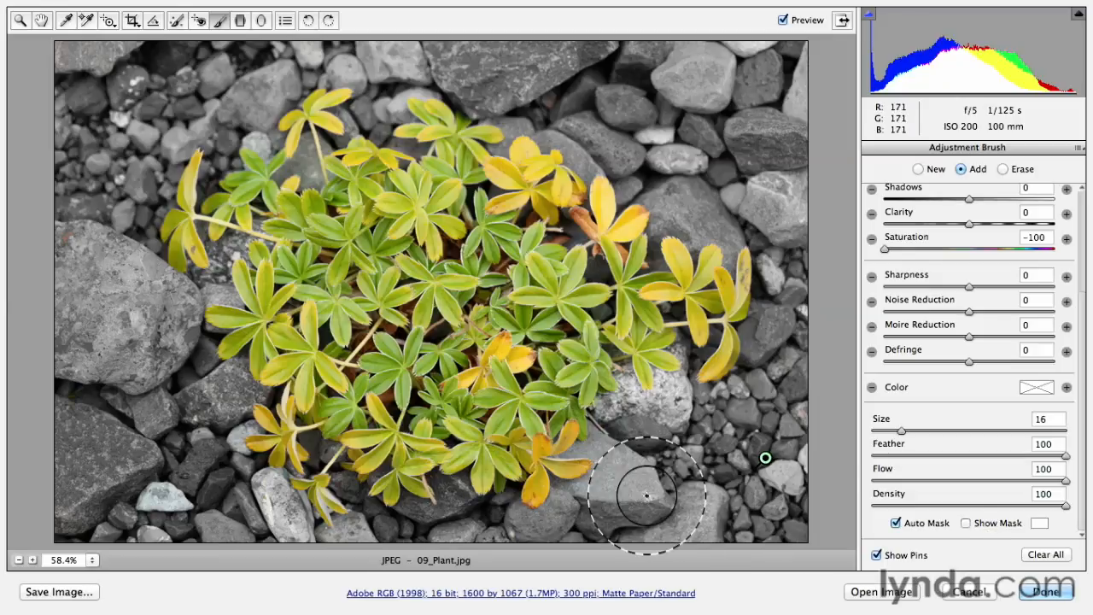
# Step: Show the mask overlay and paint the missed dark gaps between the plant's leaves
pyautogui.press('y')
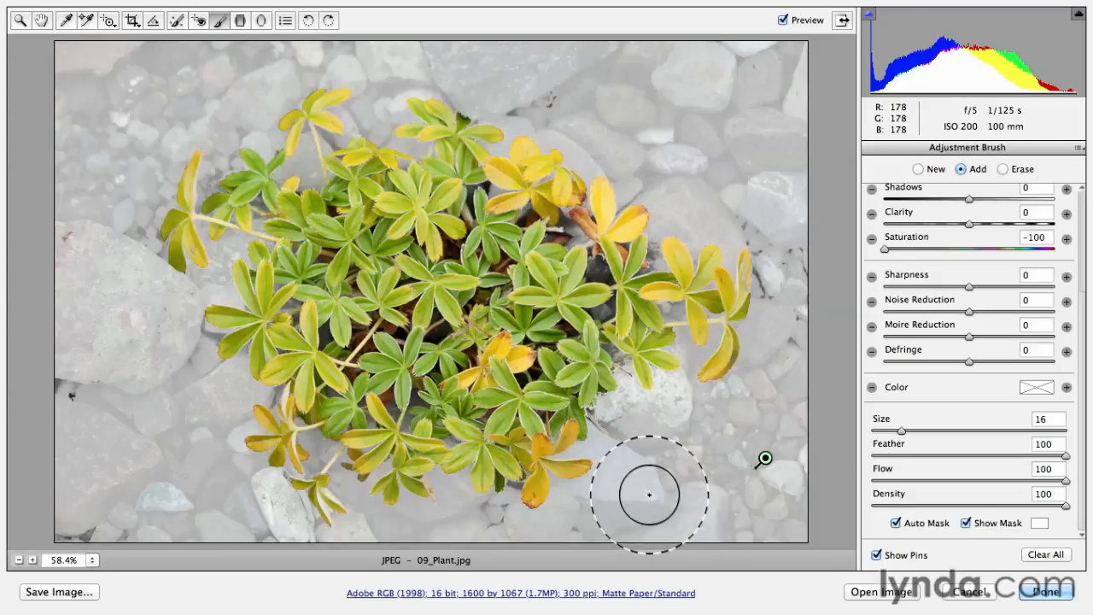
pyautogui.click(596, 269)
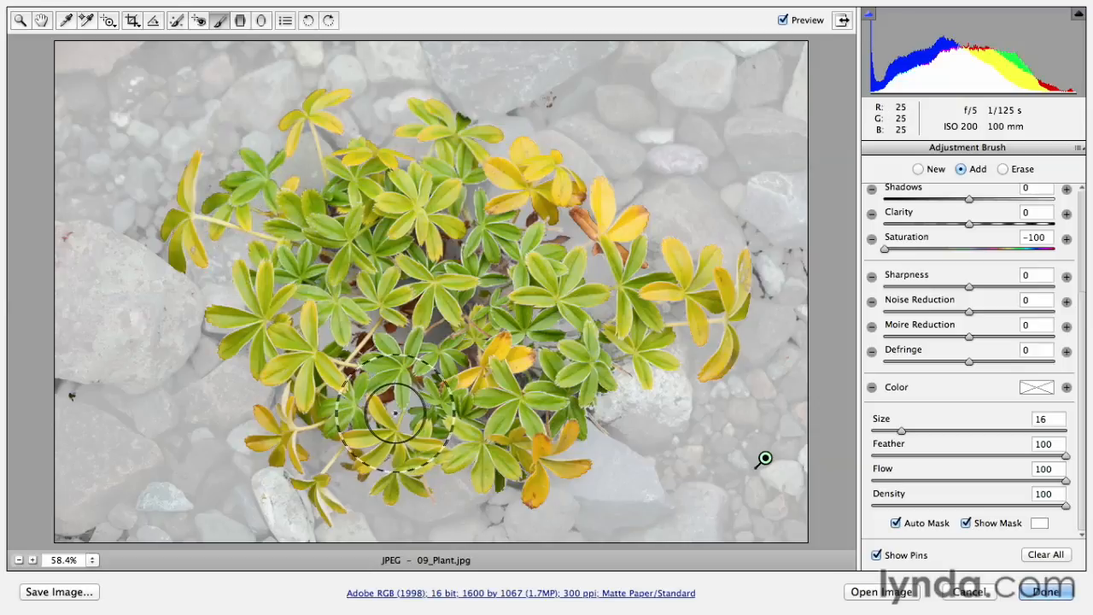
pyautogui.click(438, 333)
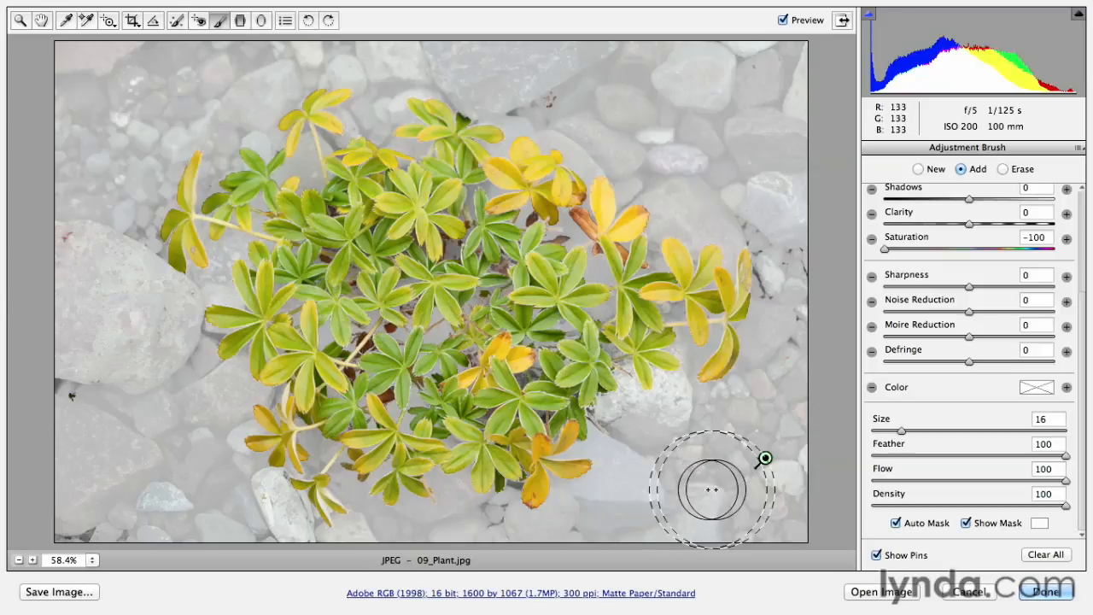
# Step: Turn off Auto Mask, reduce the brush size to 6, fill the missed spots near the photo's left and bottom edges, and hide the mask
pyautogui.click(897, 525)
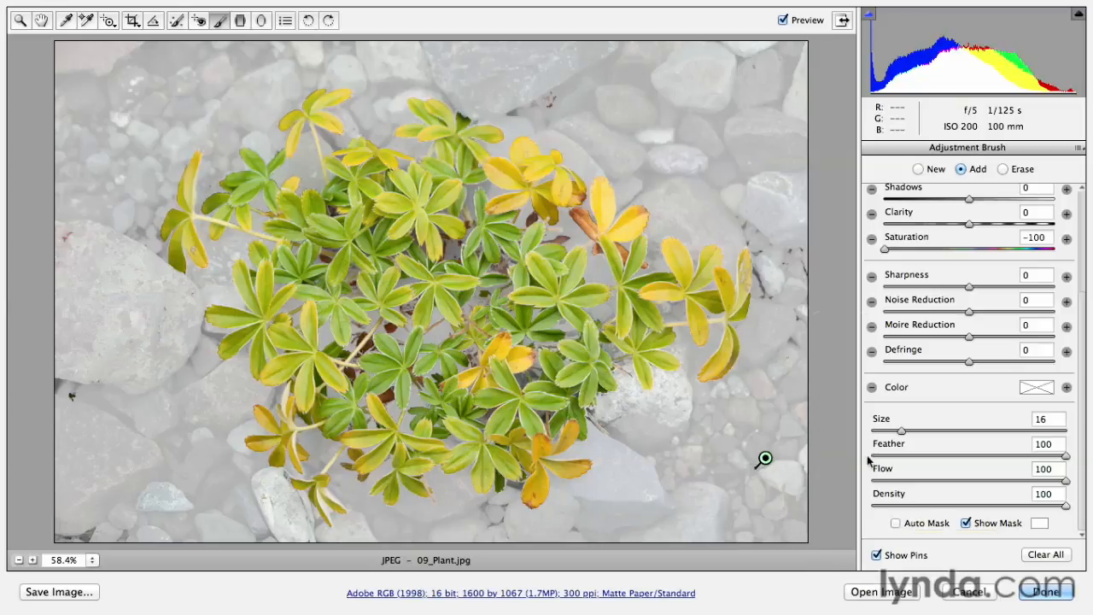
pyautogui.press('[')
pyautogui.press('[')
pyautogui.press('[')
pyautogui.press('[')
pyautogui.press('[')
pyautogui.press('[')
pyautogui.press('[')
pyautogui.press('[')
pyautogui.press('[')
pyautogui.press('[')
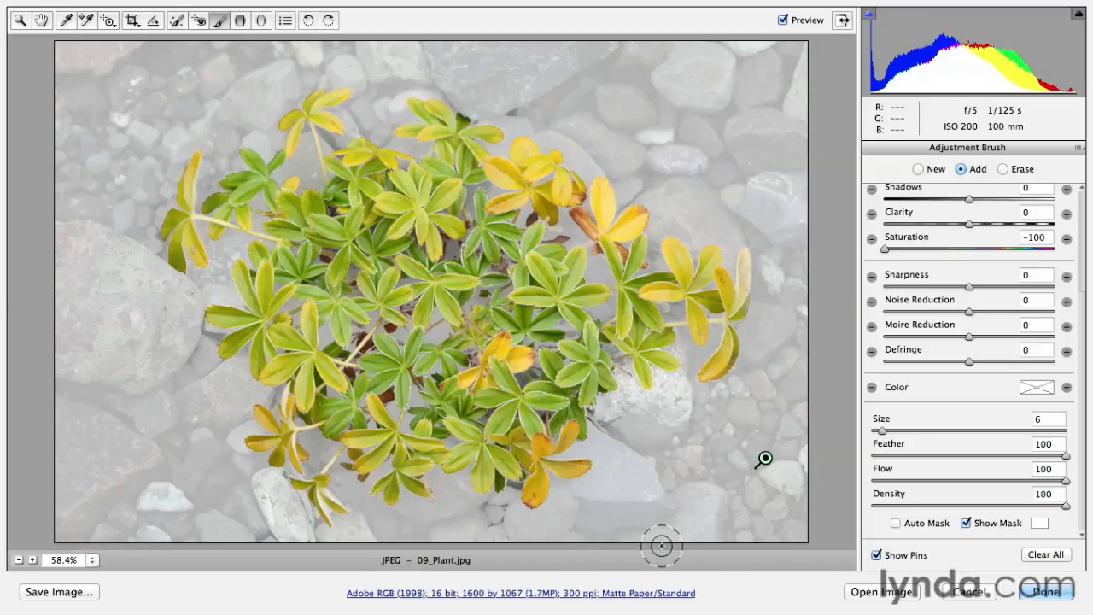
pyautogui.press('y')
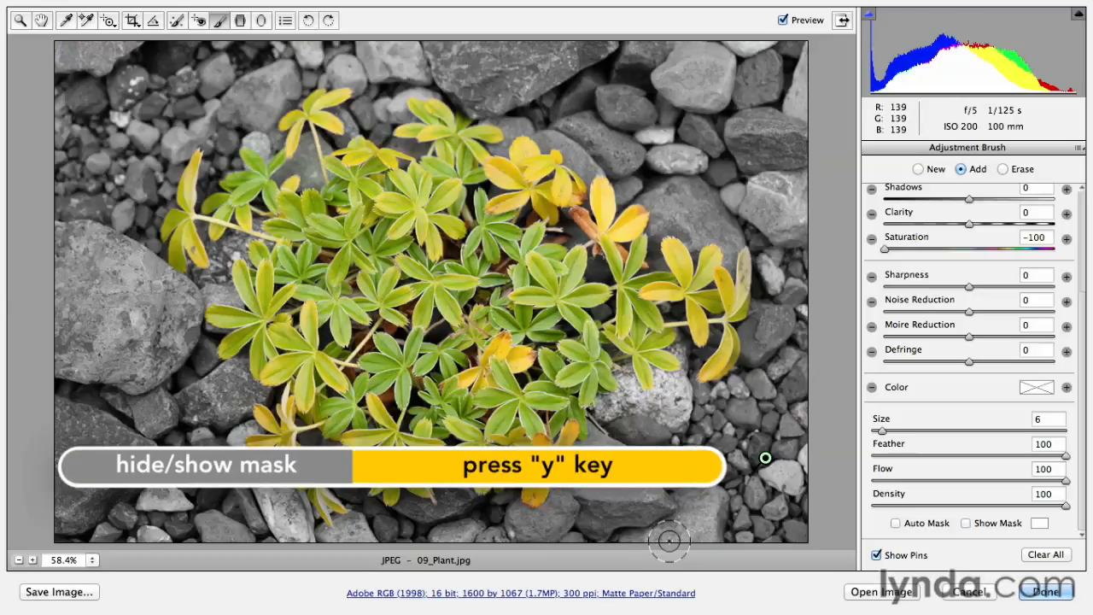
# Step: Compare the photo with and without the brush adjustment by toggling the preview
pyautogui.press('p')
pyautogui.press('p')
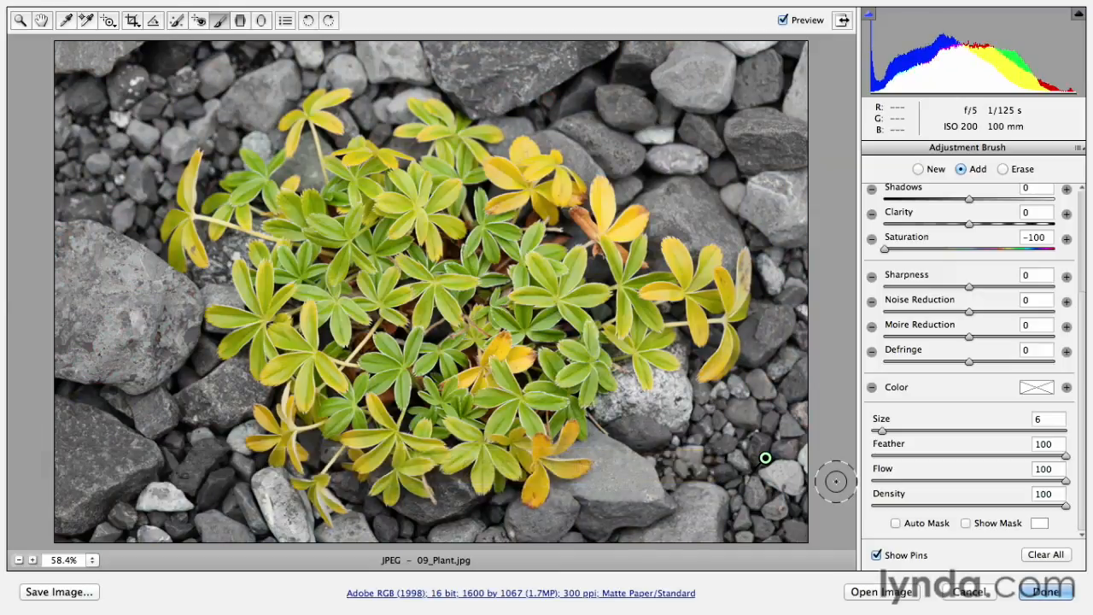
pyautogui.press('p')
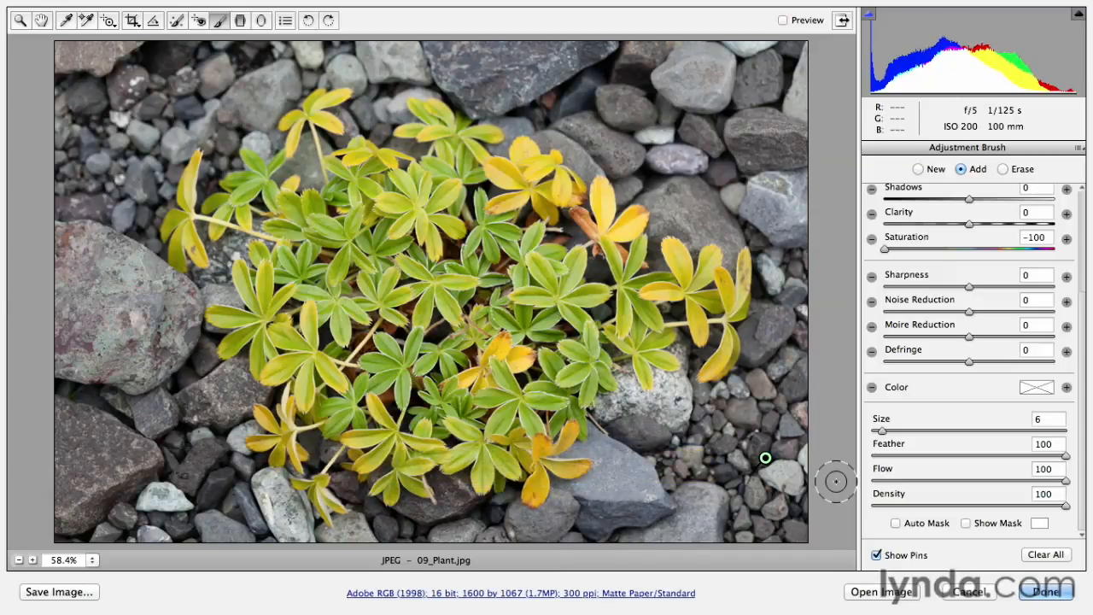
pyautogui.press('p')
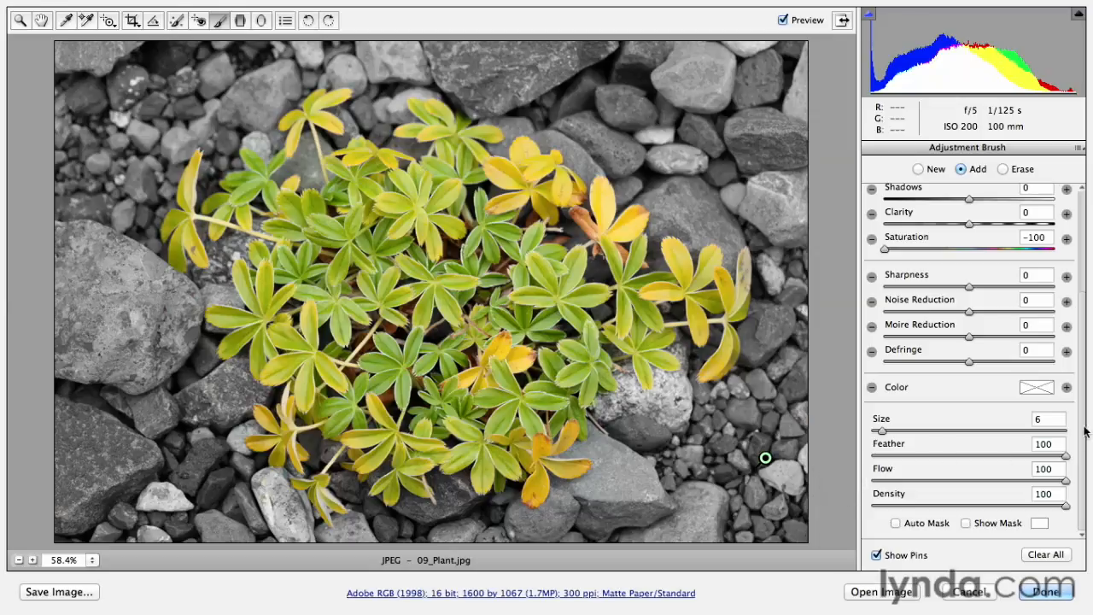
# Step: Darken the painted rocks by setting the brush adjustment's Exposure to -1.70
pyautogui.scroll(5, 1083, 432)
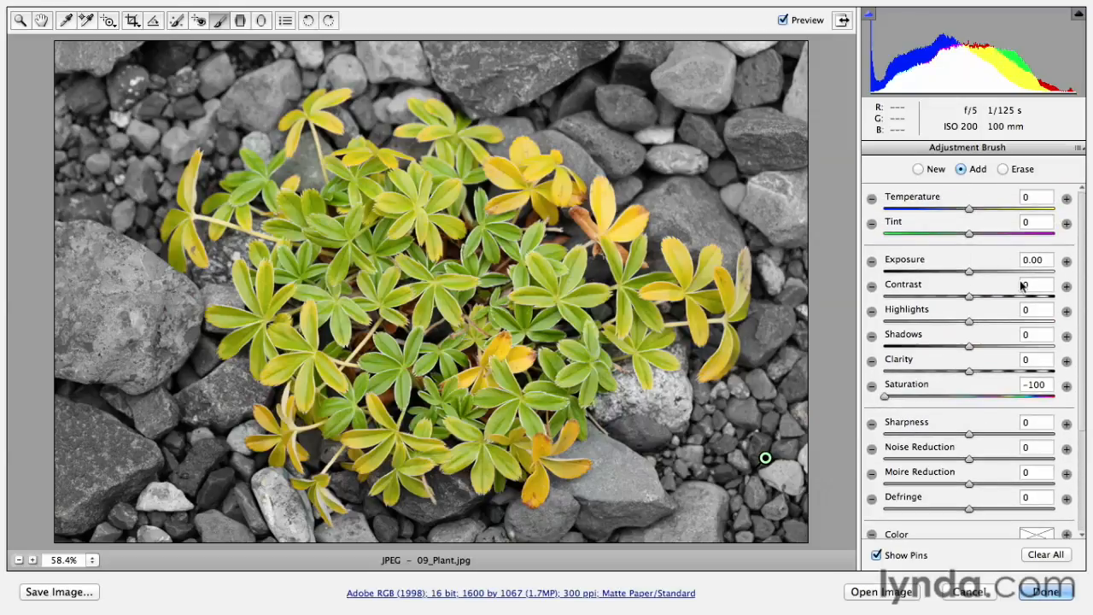
pyautogui.moveTo(971, 274); pyautogui.dragTo(953, 283)
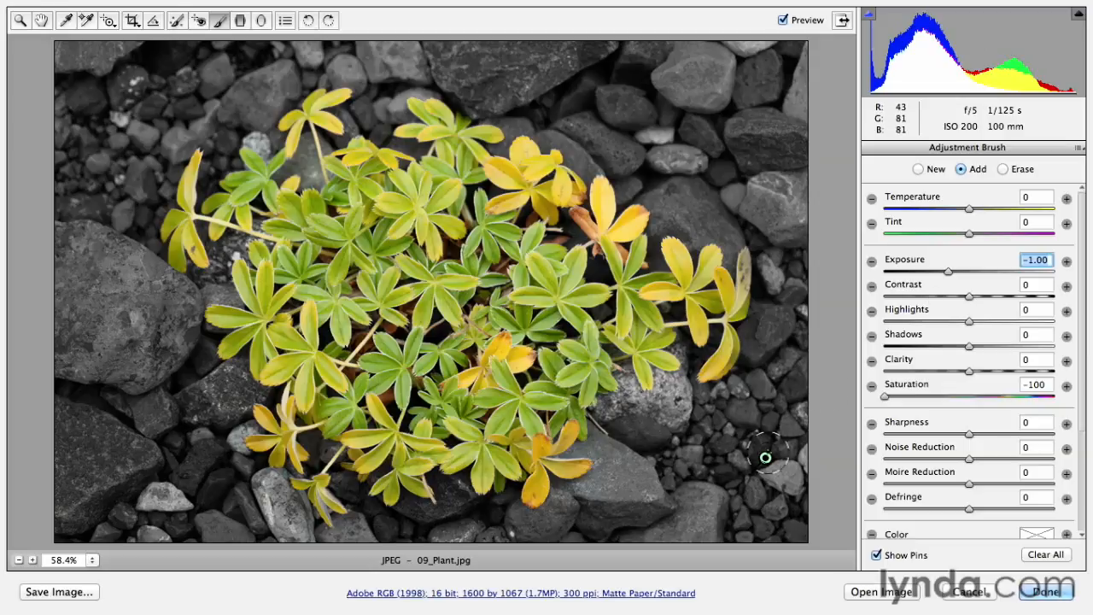
pyautogui.moveTo(765, 462)
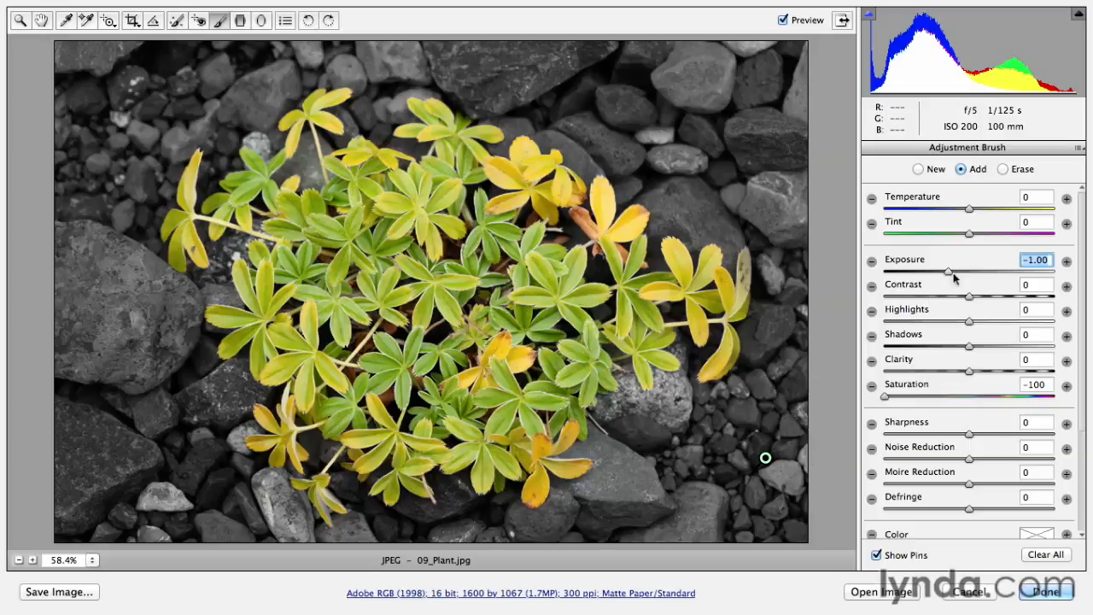
pyautogui.moveTo(955, 278); pyautogui.dragTo(932, 283)
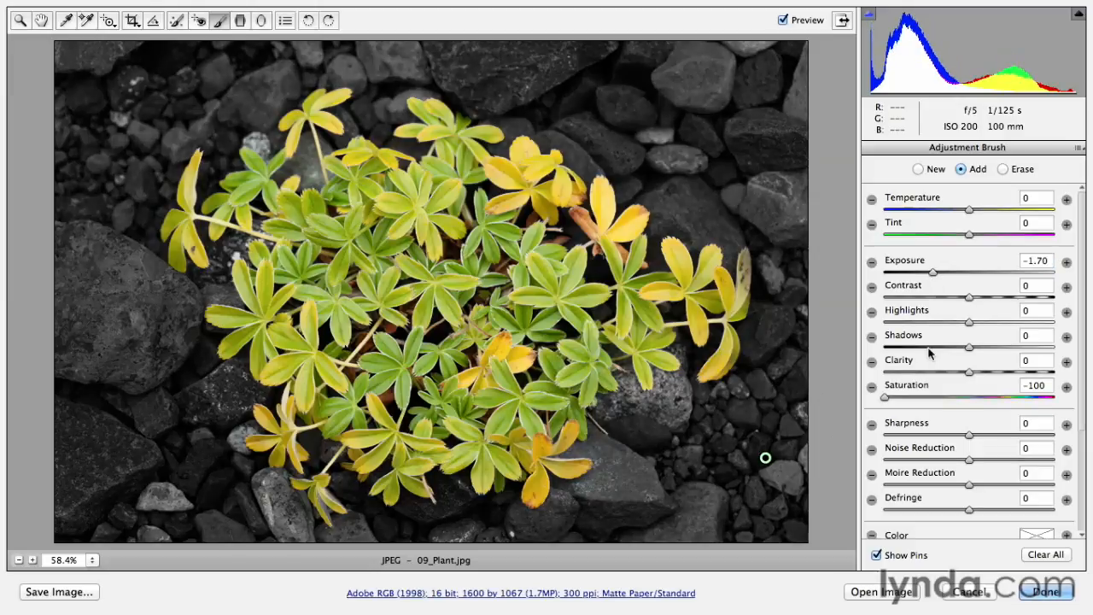
# Step: Try tinting the painted rocks reddish orange with hue 15 and saturation 80
pyautogui.click(1037, 534)
pyautogui.moveTo(507, 264); pyautogui.dragTo(370, 209)
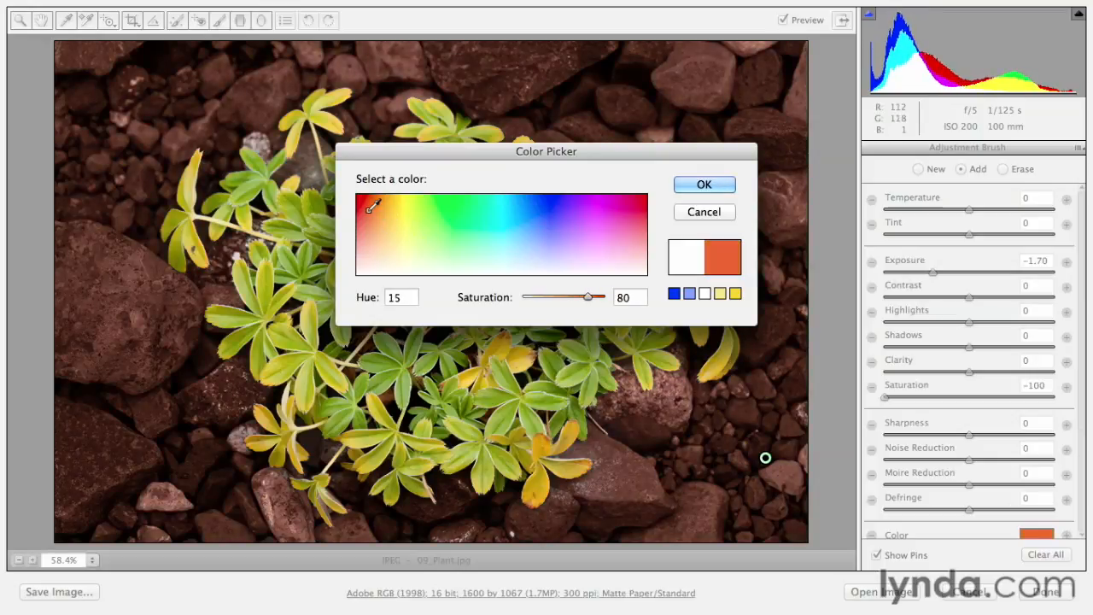
pyautogui.click(717, 213)
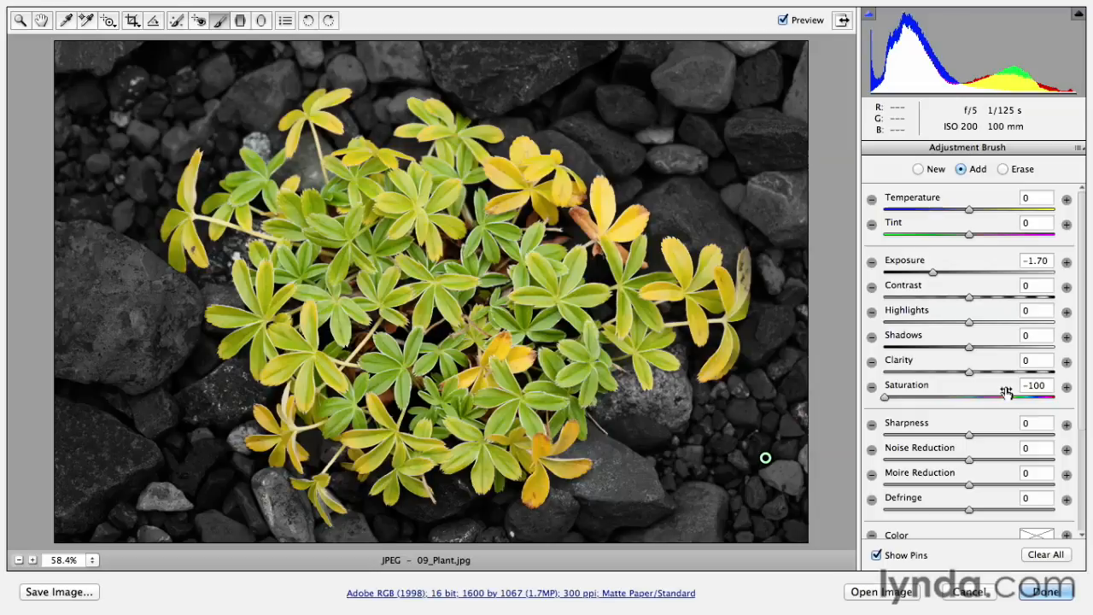
# Step: Reset all changes made to the plant photo
pyautogui.press('alt')
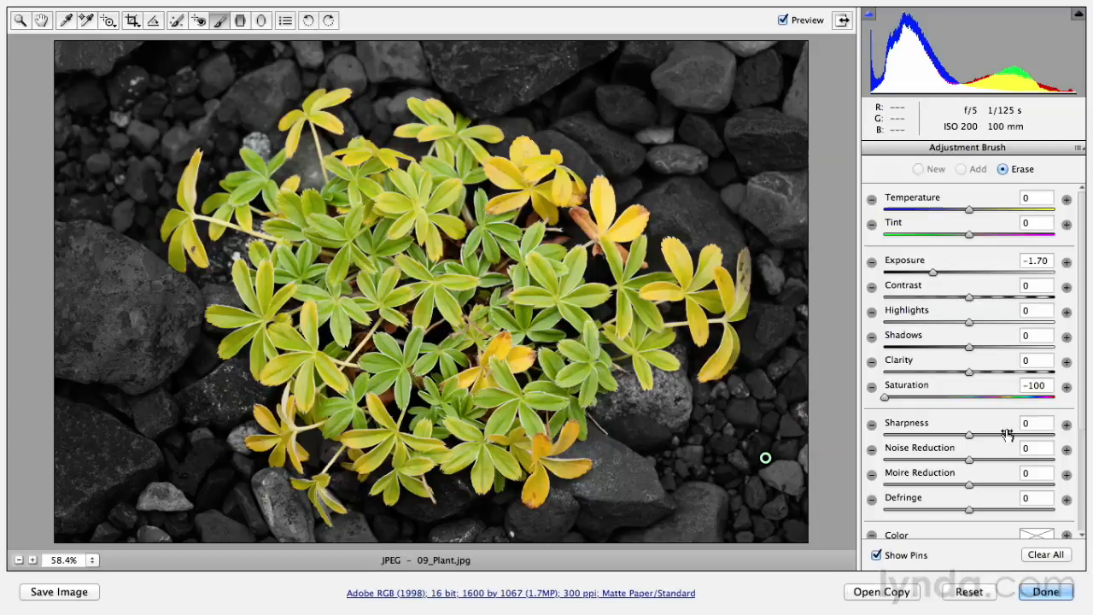
pyautogui.keyDown('alt'); pyautogui.click(969, 592); pyautogui.keyUp('alt')
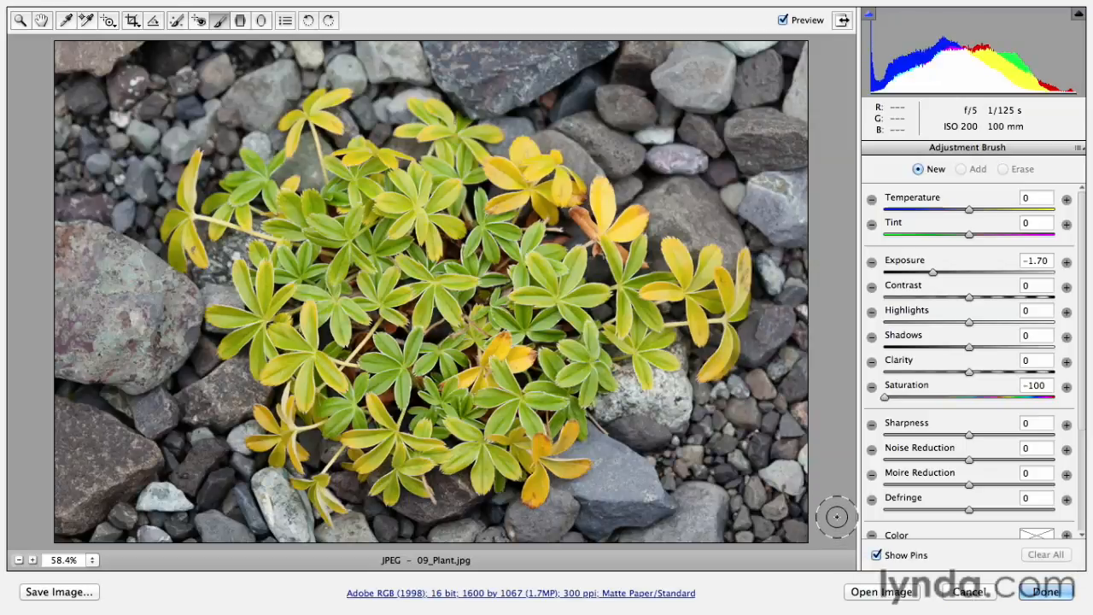
# Step: Set the HSL saturation of all eight colors, from Reds through Magentas, to -100
pyautogui.press('z')
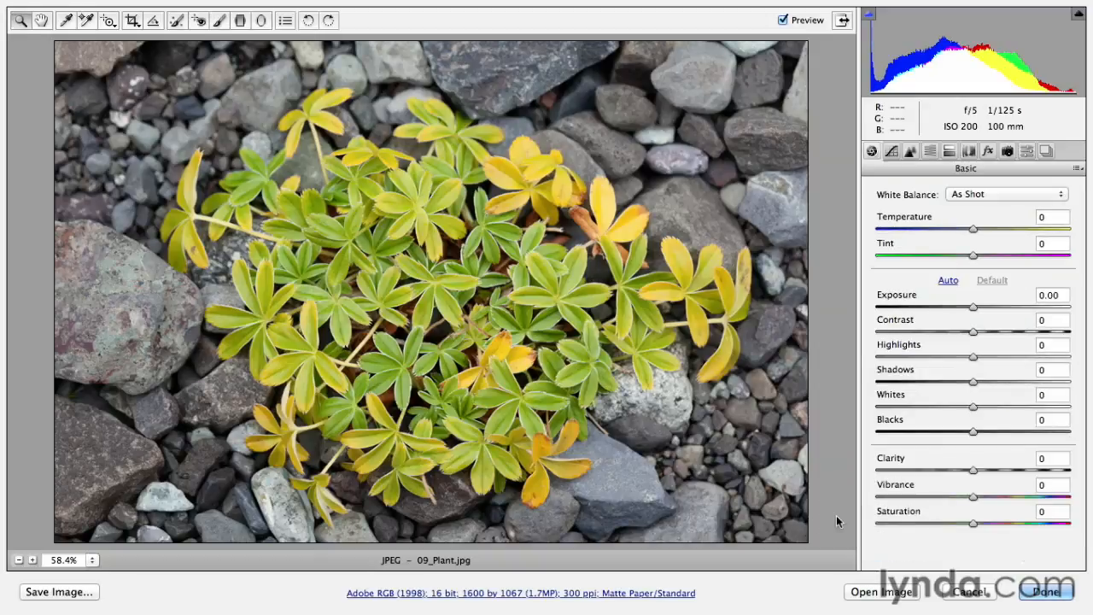
pyautogui.click(930, 153)
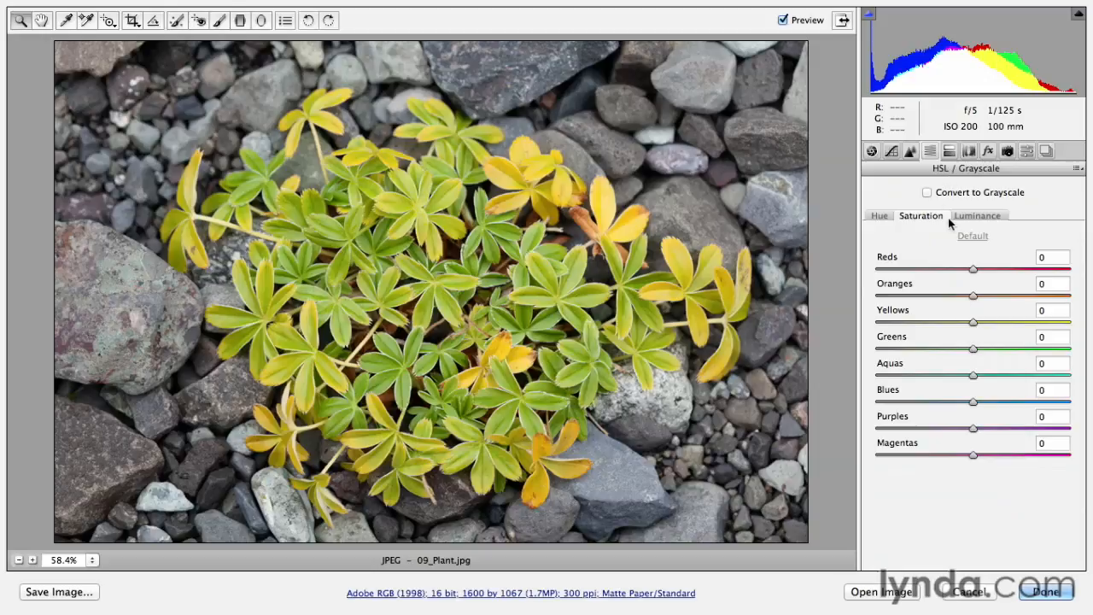
pyautogui.click(875, 271)
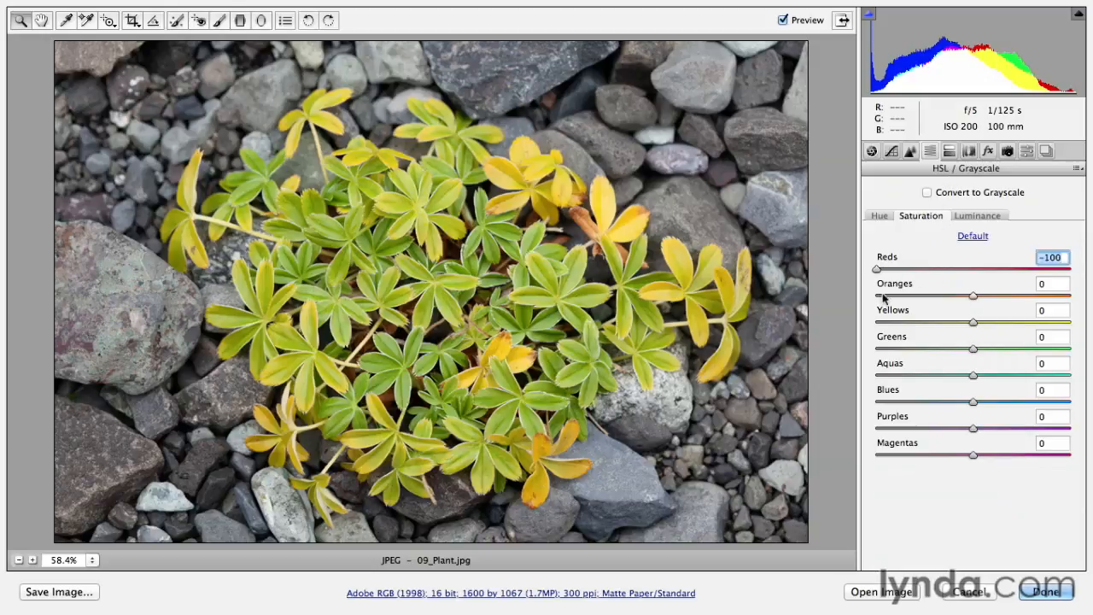
pyautogui.click(878, 297)
pyautogui.click(878, 322)
pyautogui.click(877, 349)
pyautogui.click(878, 375)
pyautogui.click(878, 403)
pyautogui.click(884, 429)
pyautogui.click(875, 429)
pyautogui.click(876, 456)
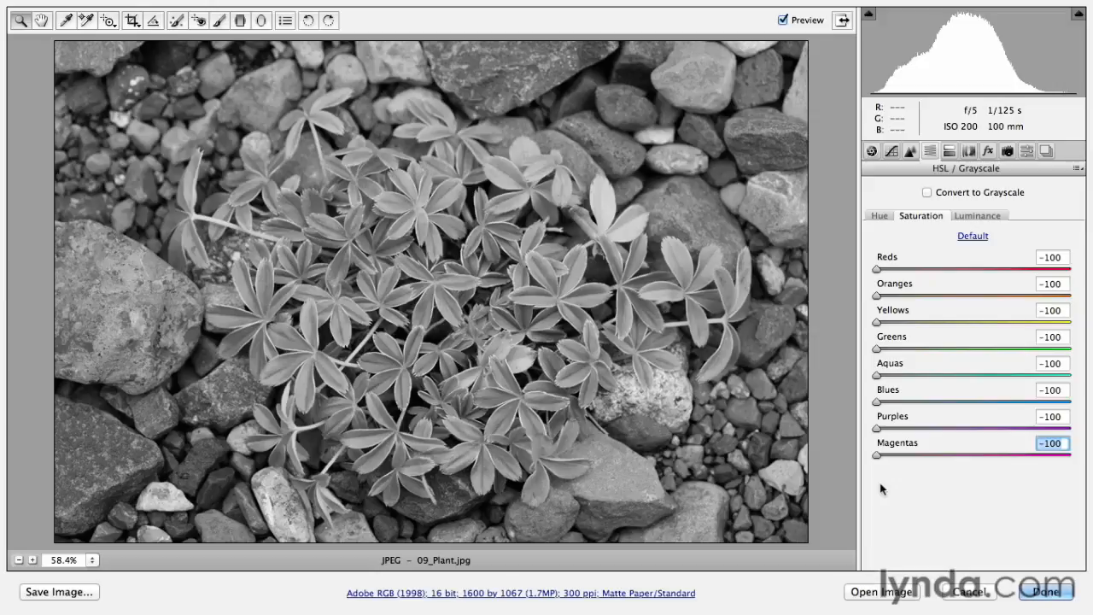
# Step: Set up a new Adjustment Brush with Saturation at +100 and all other adjustments at 0
pyautogui.press('k')
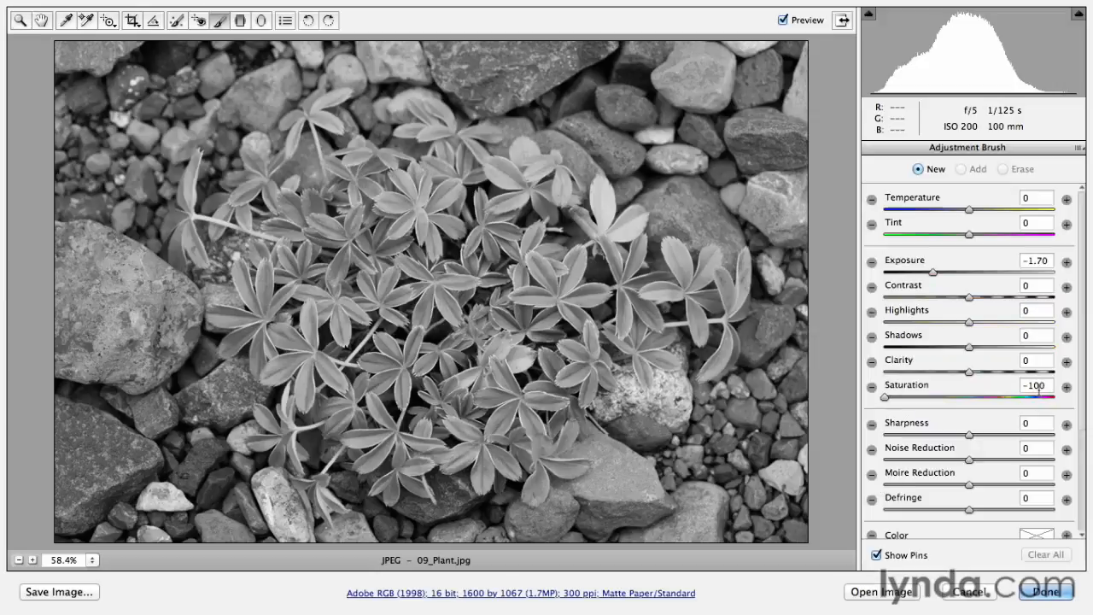
pyautogui.click(1067, 389)
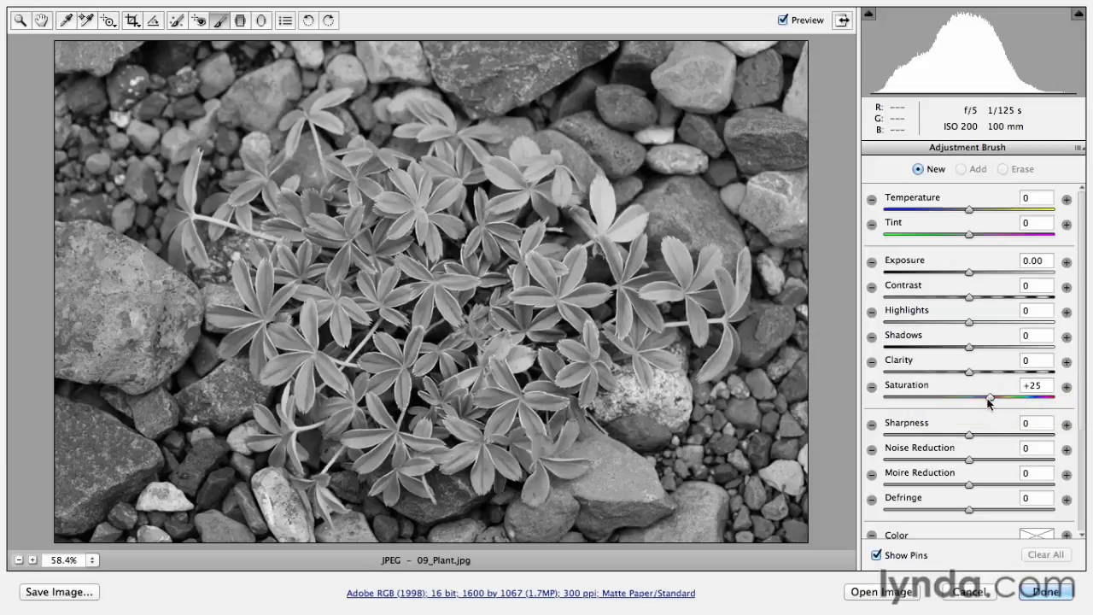
pyautogui.moveTo(991, 395); pyautogui.dragTo(1071, 410)
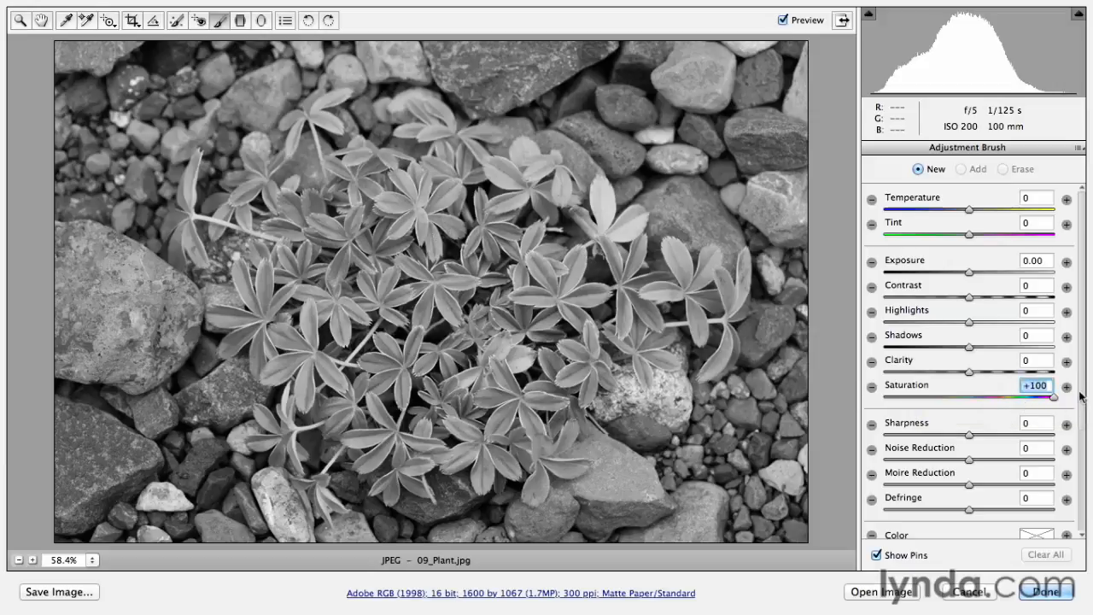
pyautogui.scroll(-2, 1083, 402)
pyautogui.scroll(-4, 972, 385)
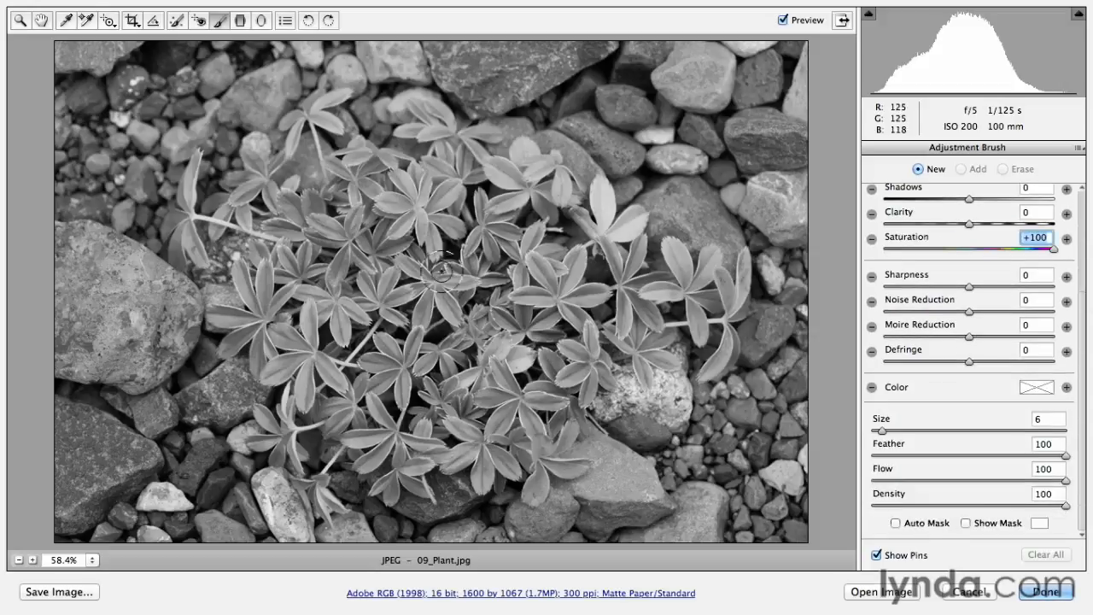
# Step: Paint color back into the leaves in the plant's center and left side, and set the brush adjustment's Saturation to +40
pyautogui.moveTo(408, 218)
pyautogui.mouseDown()
pyautogui.moveTo(381, 203)
pyautogui.moveTo(408, 207)
pyautogui.moveTo(400, 181)
pyautogui.moveTo(414, 201)
pyautogui.moveTo(419, 185)
pyautogui.moveTo(431, 203)
pyautogui.moveTo(443, 194)
pyautogui.moveTo(433, 207)
pyautogui.moveTo(454, 225)
pyautogui.moveTo(428, 217)
pyautogui.moveTo(433, 241)
pyautogui.moveTo(403, 248)
pyautogui.moveTo(369, 223)
pyautogui.moveTo(354, 240)
pyautogui.moveTo(362, 220)
pyautogui.moveTo(318, 224)
pyautogui.moveTo(345, 240)
pyautogui.moveTo(339, 280)
pyautogui.moveTo(364, 265)
pyautogui.moveTo(384, 302)
pyautogui.moveTo(437, 293)
pyautogui.moveTo(423, 318)
pyautogui.moveTo(431, 269)
pyautogui.moveTo(468, 276)
pyautogui.moveTo(476, 238)
pyautogui.moveTo(510, 211)
pyautogui.moveTo(471, 203)
pyautogui.moveTo(340, 299)
pyautogui.moveTo(342, 323)
pyautogui.moveTo(317, 292)
pyautogui.moveTo(288, 342)
pyautogui.moveTo(301, 360)
pyautogui.moveTo(276, 372)
pyautogui.moveTo(307, 367)
pyautogui.moveTo(301, 406)
pyautogui.moveTo(317, 373)
pyautogui.moveTo(333, 380)
pyautogui.moveTo(252, 335)
pyautogui.moveTo(295, 262)
pyautogui.moveTo(323, 272)
pyautogui.moveTo(291, 233)
pyautogui.moveTo(323, 231)
pyautogui.moveTo(379, 302)
pyautogui.moveTo(376, 272)
pyautogui.mouseUp()
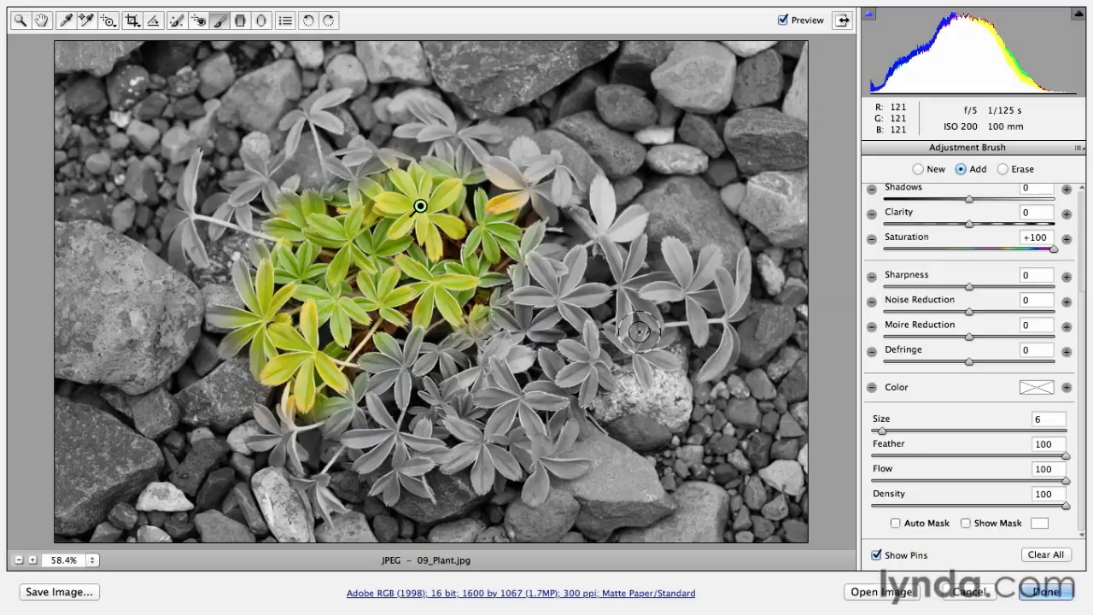
pyautogui.scroll(5, 1082, 303)
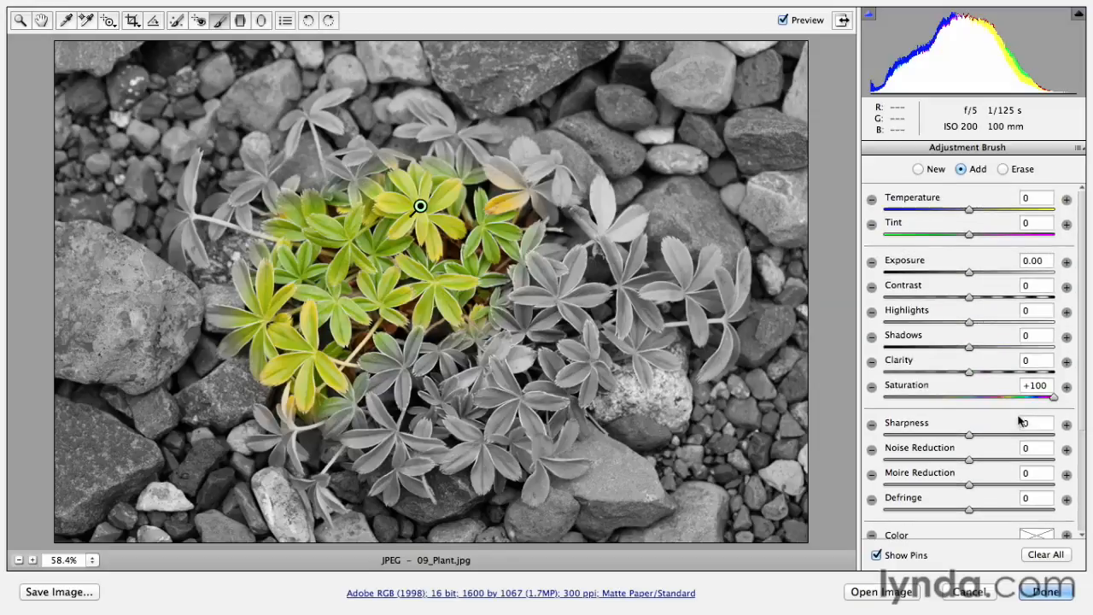
pyautogui.moveTo(1053, 398); pyautogui.dragTo(1005, 402)
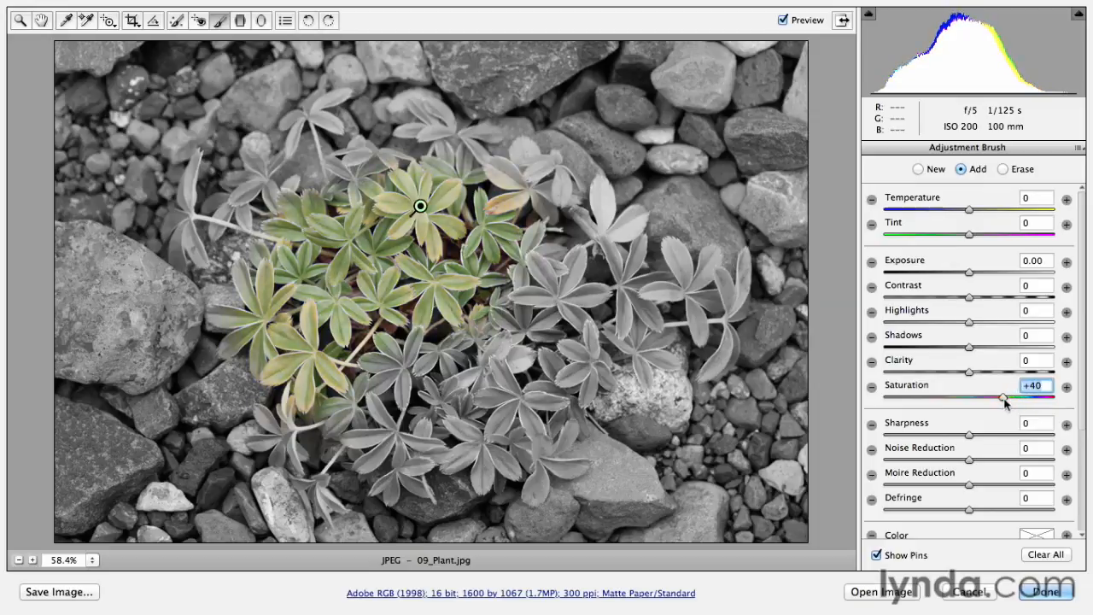